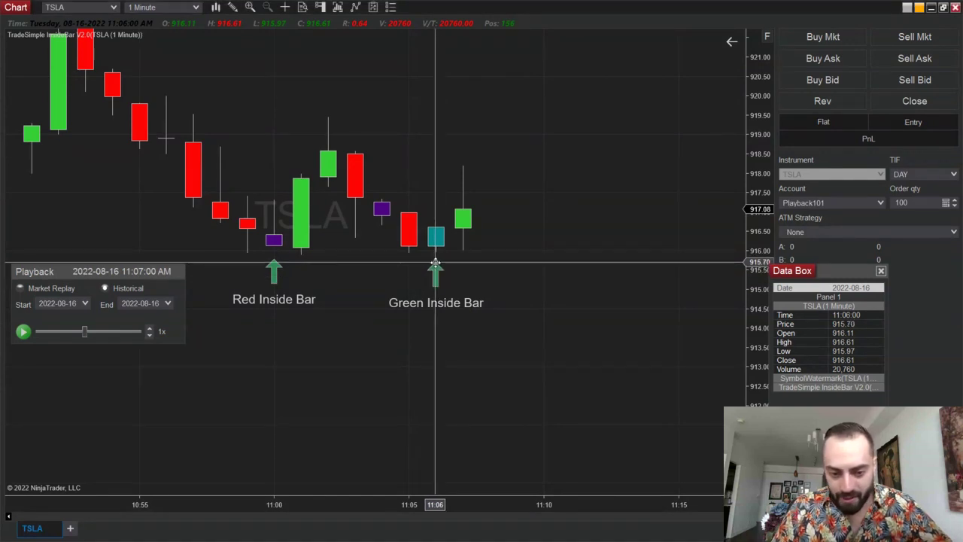
# - Place a red down arrow above the red 11:05 bar and move the green up arrow under the teal inside bar
pyautogui.click(435, 216)
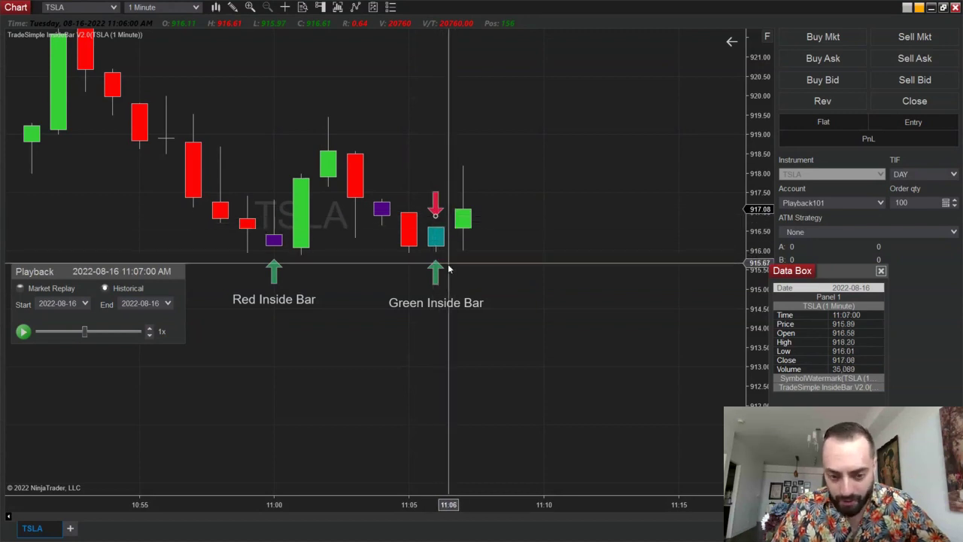
pyautogui.moveTo(437, 274); pyautogui.dragTo(409, 279)
pyautogui.moveTo(435, 209); pyautogui.dragTo(408, 204)
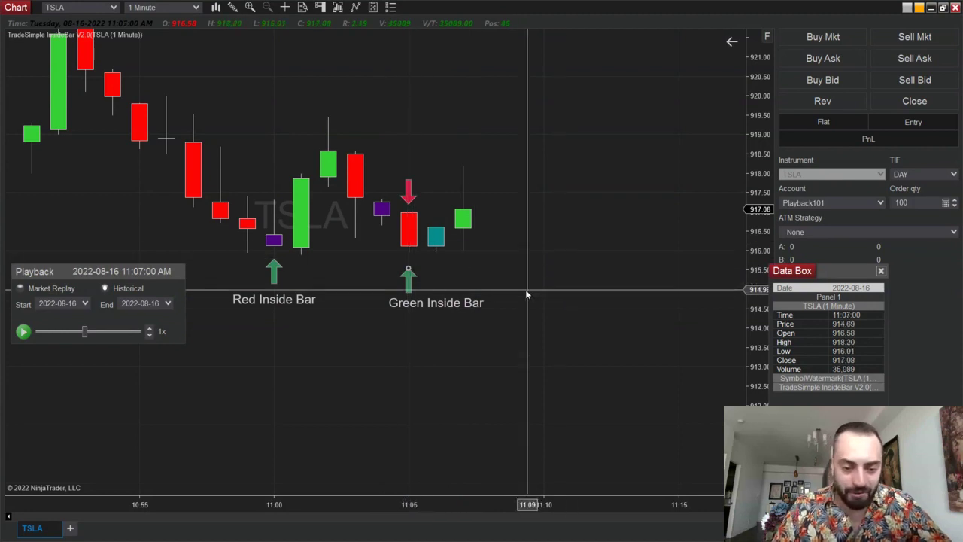
pyautogui.moveTo(408, 275); pyautogui.dragTo(436, 271)
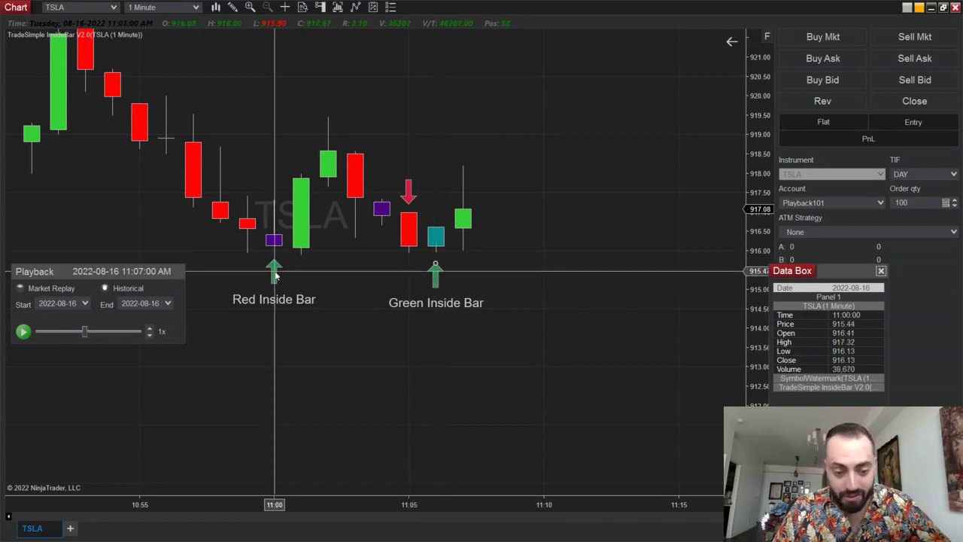
# - Pan the chart up to the recent bars and open the Indicators dialog from the chart's context menu
pyautogui.rightClick(531, 168)
pyautogui.click(520, 238)
pyautogui.moveTo(520, 238); pyautogui.dragTo(651, 129)
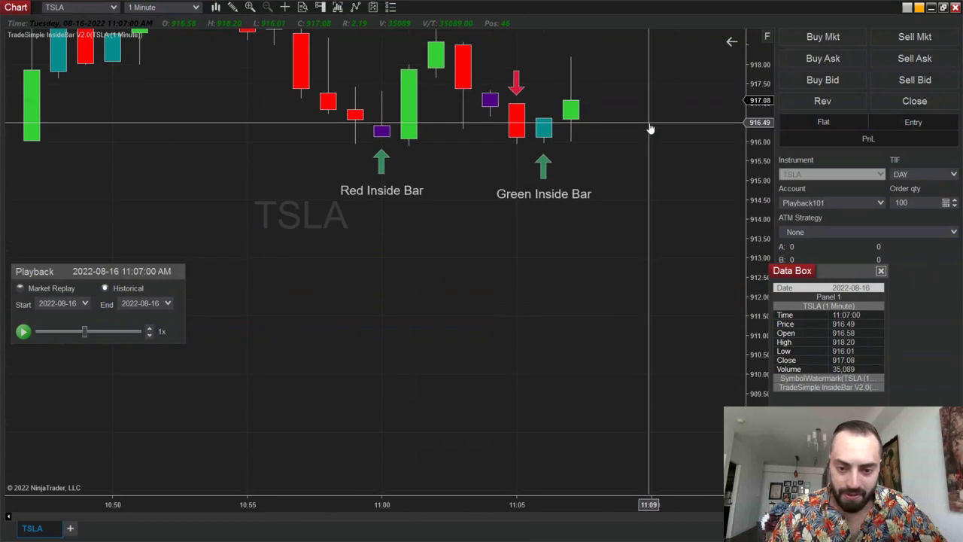
pyautogui.rightClick(476, 272)
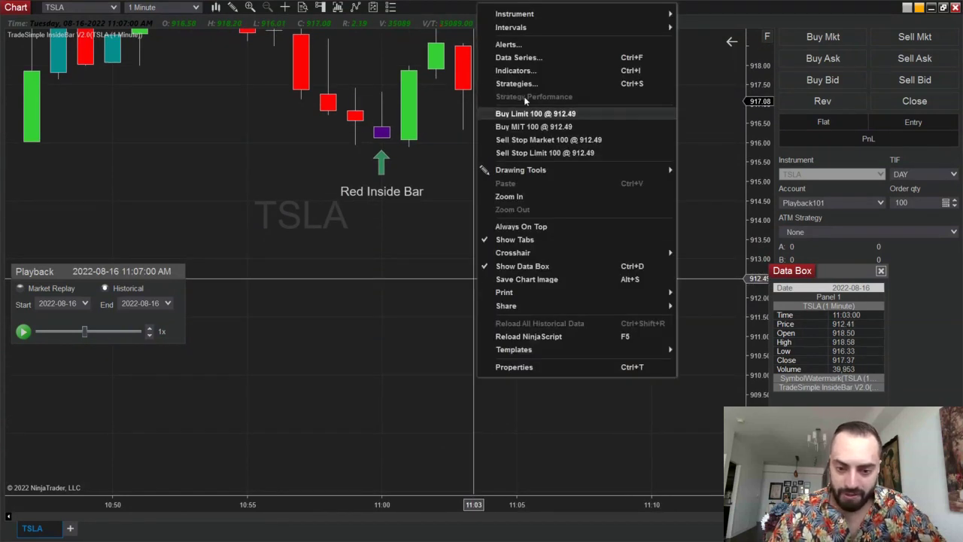
pyautogui.click(519, 70)
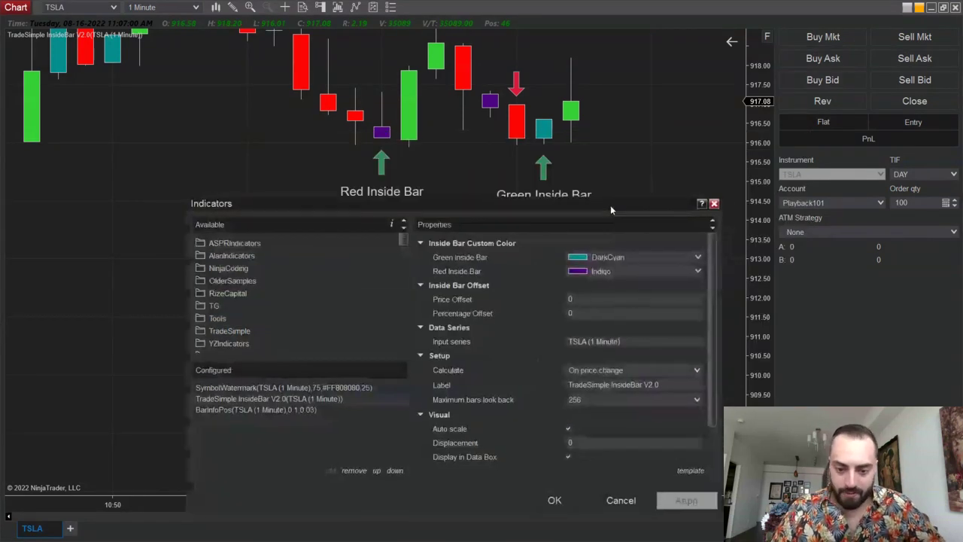
# - Reposition the dialog and keep DarkCyan as TradeSimple InsideBar V2.0's Green Inside Bar colour
pyautogui.moveTo(610, 205); pyautogui.dragTo(602, 208)
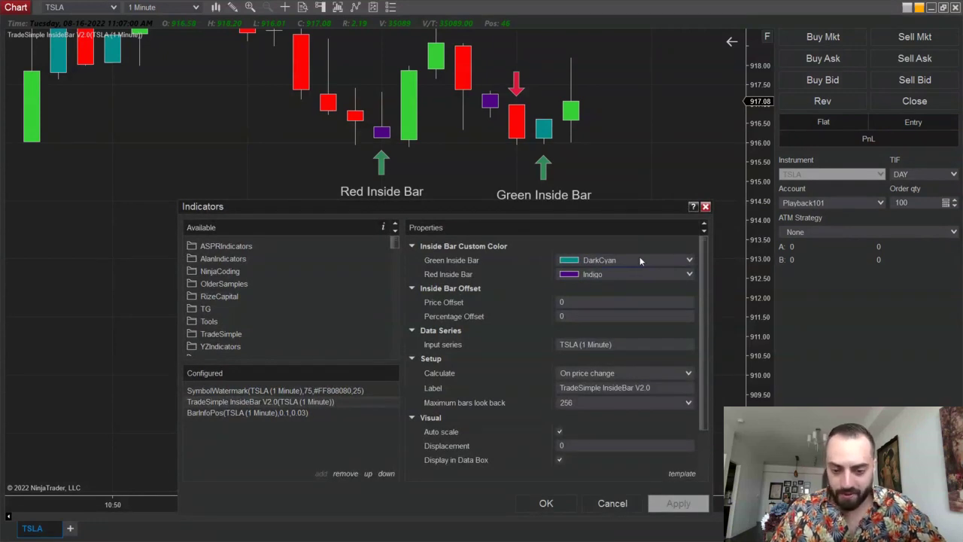
pyautogui.click(690, 260)
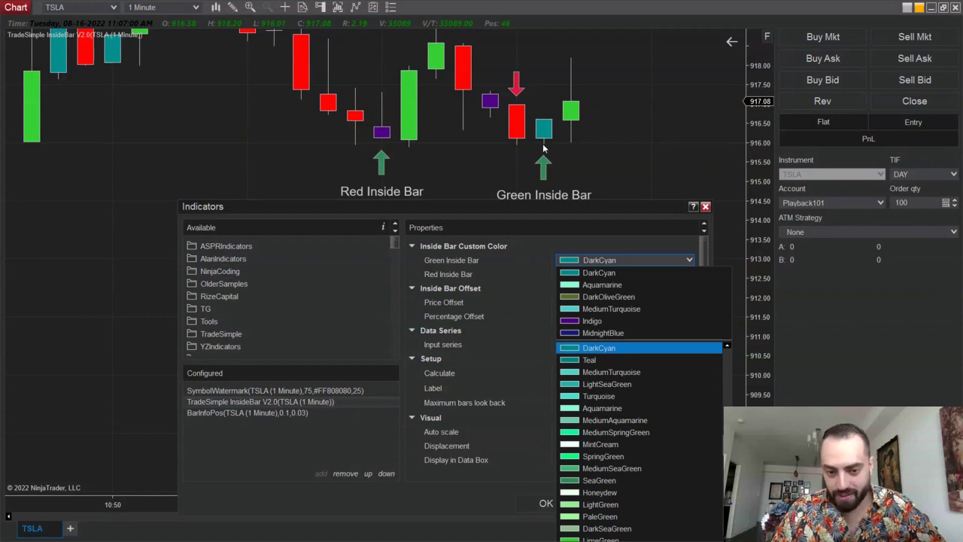
pyautogui.click(527, 294)
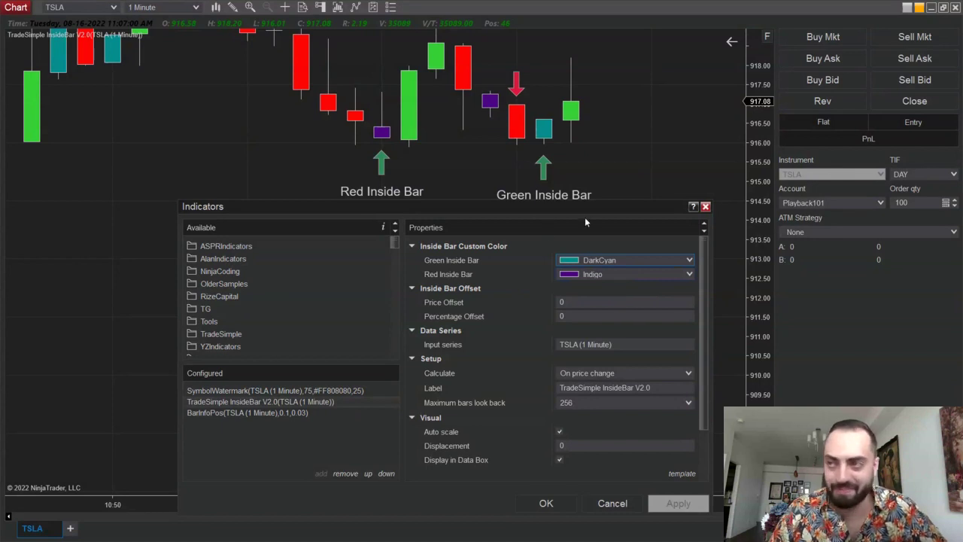
pyautogui.moveTo(588, 213); pyautogui.dragTo(566, 180)
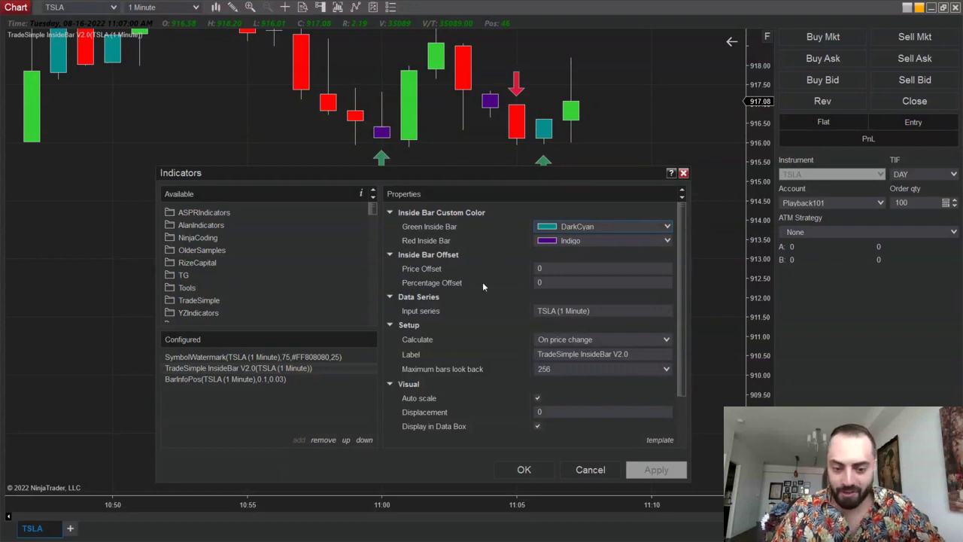
pyautogui.moveTo(486, 178); pyautogui.dragTo(478, 181)
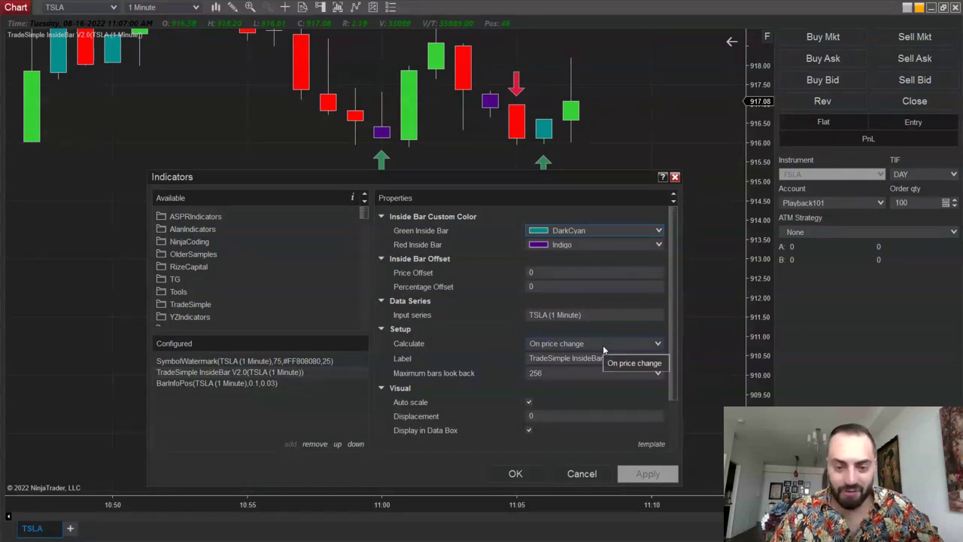
pyautogui.click(541, 273)
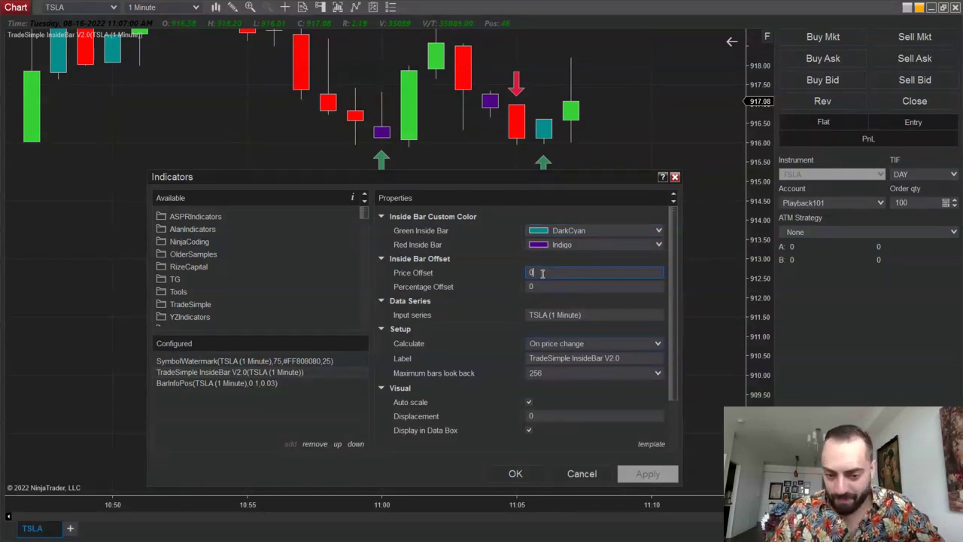
# - Enter 0.03 as the Price Offset and 0.1 as the Percentage Offset
pyautogui.write('03')
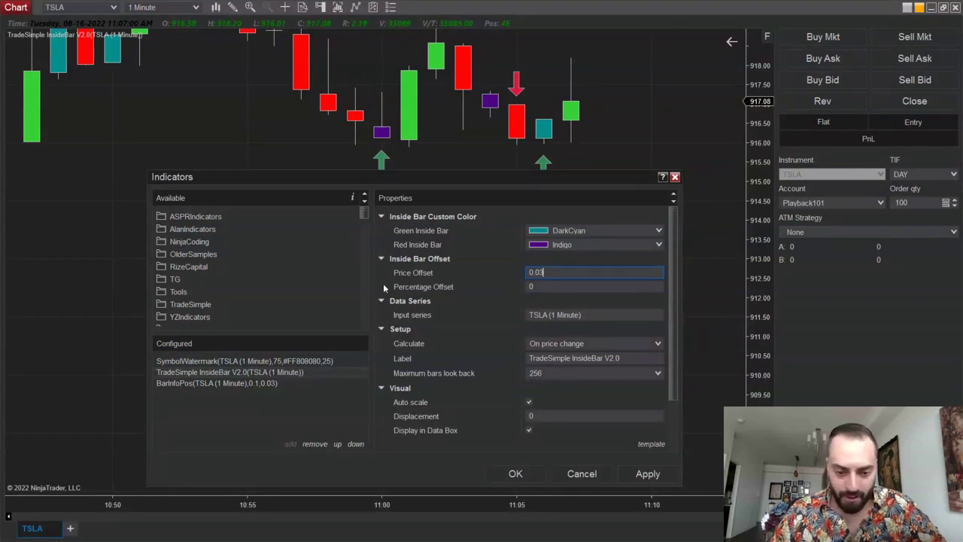
pyautogui.click(534, 286)
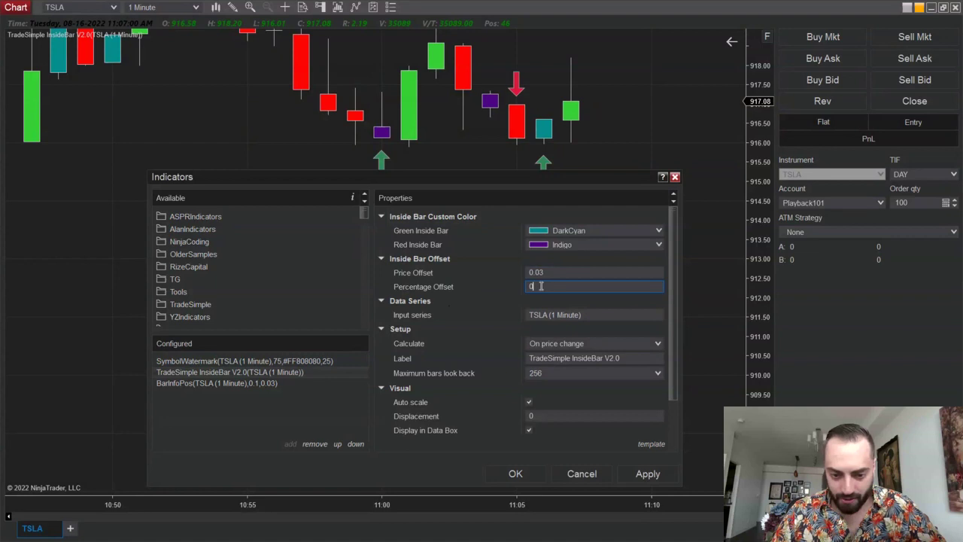
pyautogui.write('.12')
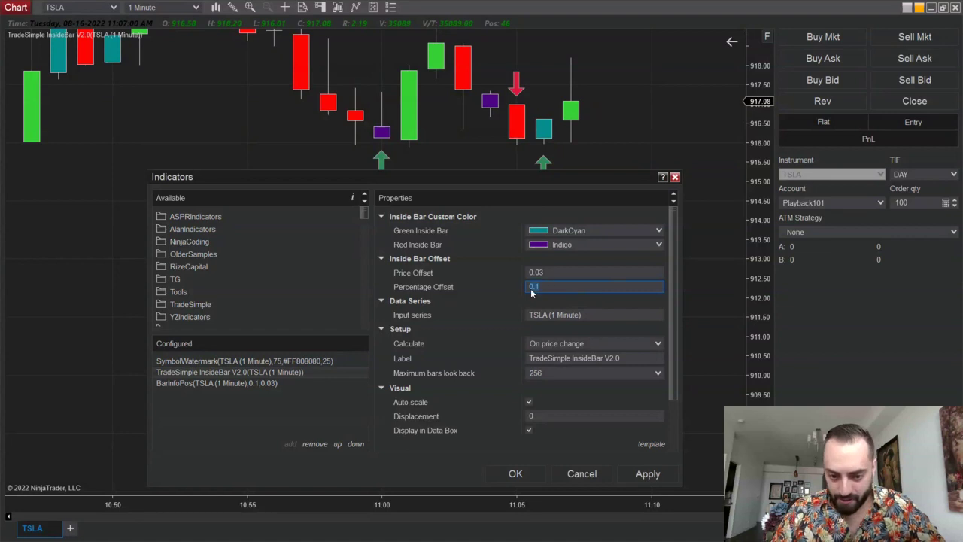
pyautogui.click(547, 272)
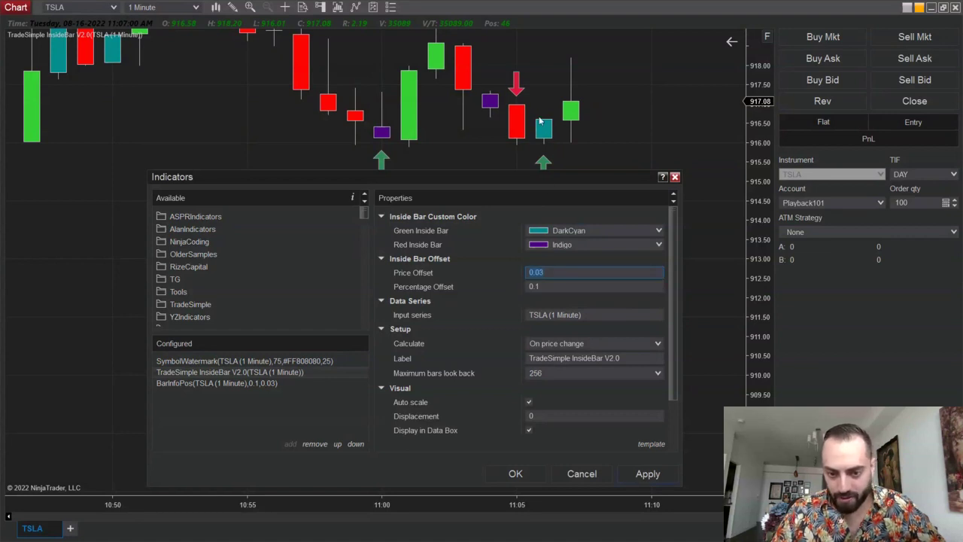
pyautogui.press('Tab')
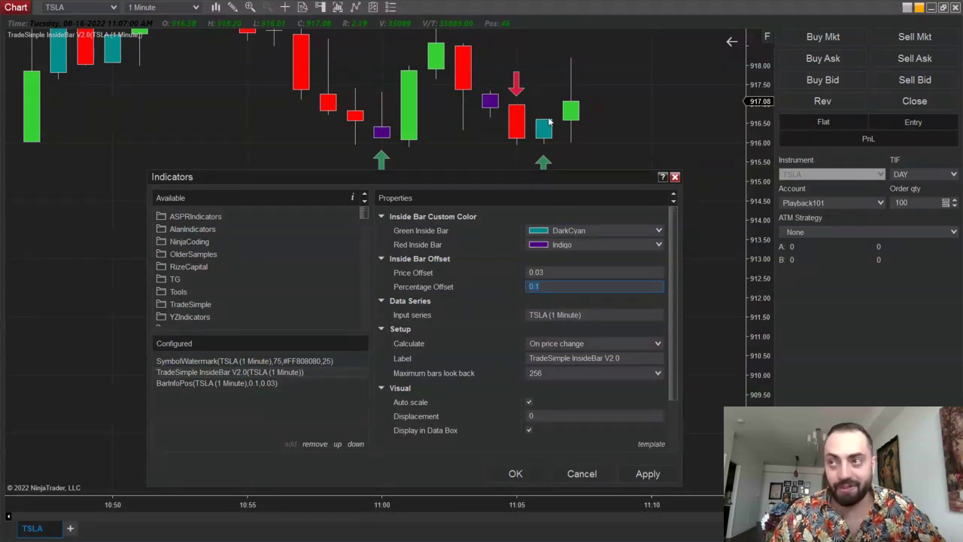
# - Apply the new offsets and close the Indicators dialog with OK
pyautogui.click(647, 473)
pyautogui.click(516, 474)
pyautogui.scroll(-6, 572, 301)
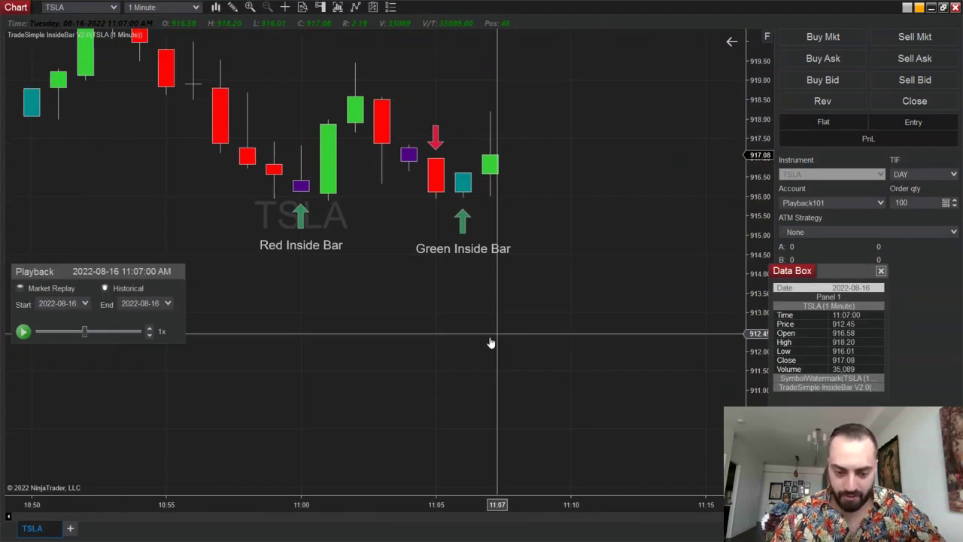
# - Resume the replay, draw a Fibonacci retracement from 916.01 to 918.20, and pause at 11:07:26
pyautogui.click(24, 333)
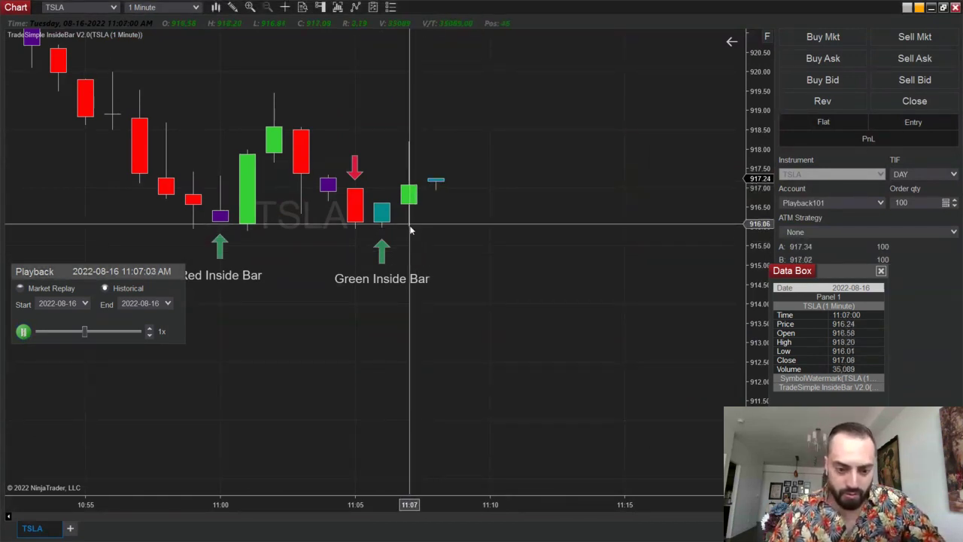
pyautogui.moveTo(408, 227); pyautogui.dragTo(426, 138)
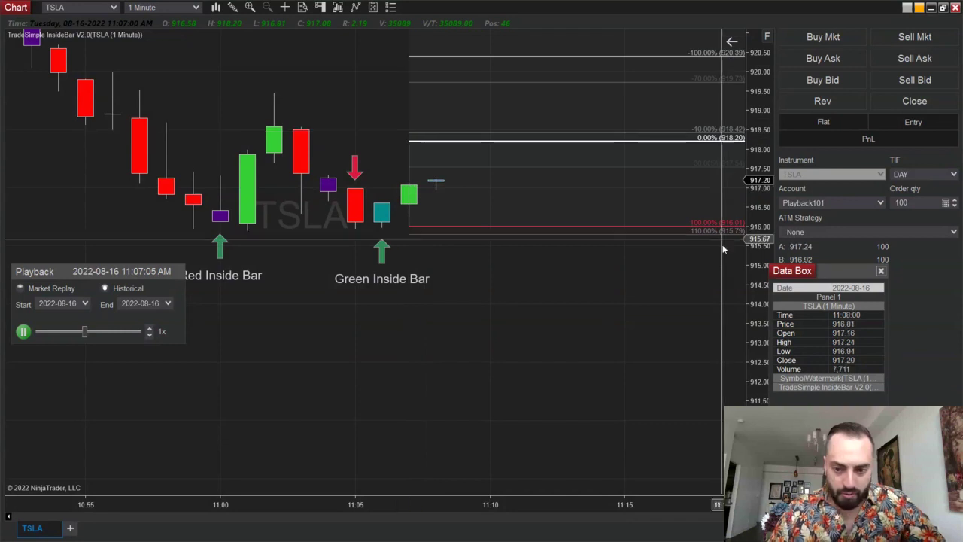
pyautogui.moveTo(758, 315); pyautogui.dragTo(759, 287)
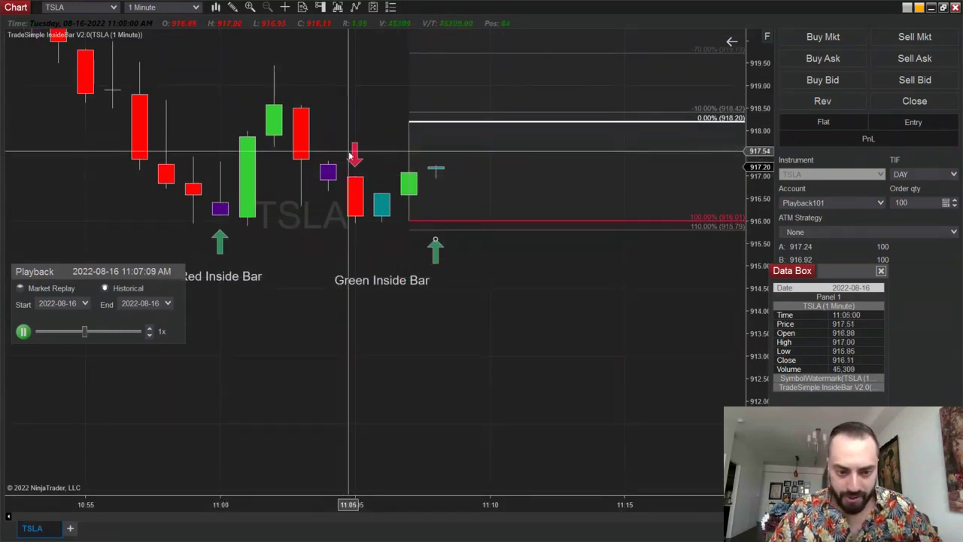
pyautogui.scroll(1, 397, 115)
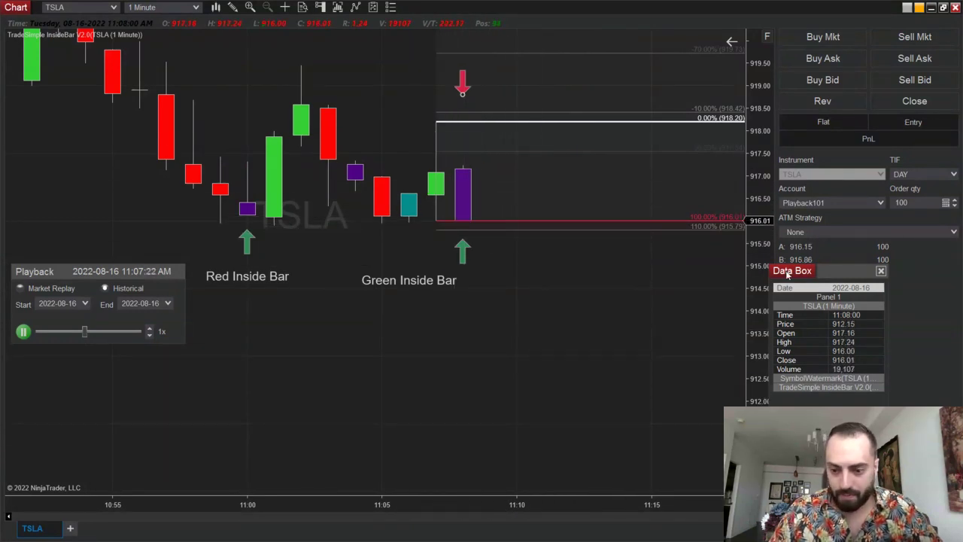
pyautogui.moveTo(785, 274); pyautogui.dragTo(801, 276)
pyautogui.click(23, 331)
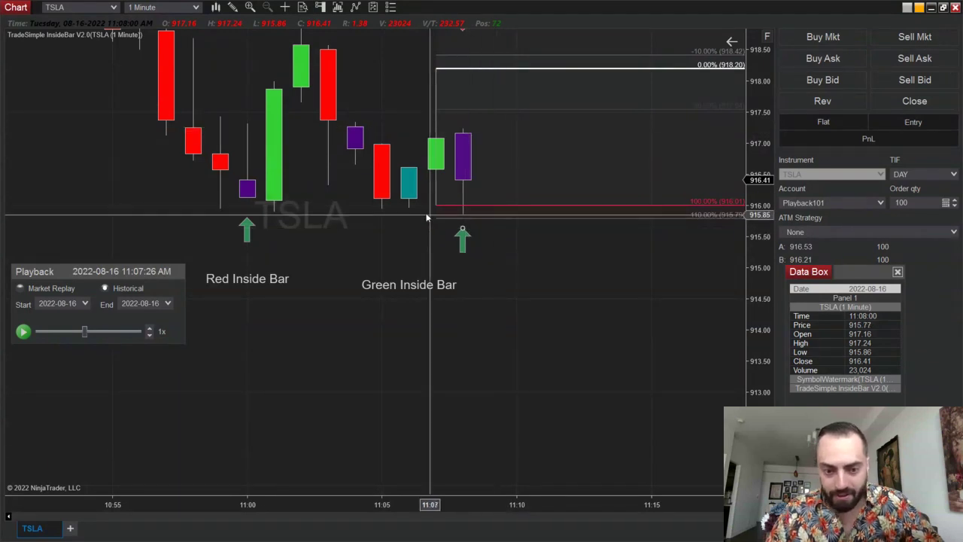
# - Rescale the price axis, run the replay at higher speed, and pause it at 11:08:04
pyautogui.moveTo(759, 129); pyautogui.dragTo(764, 220)
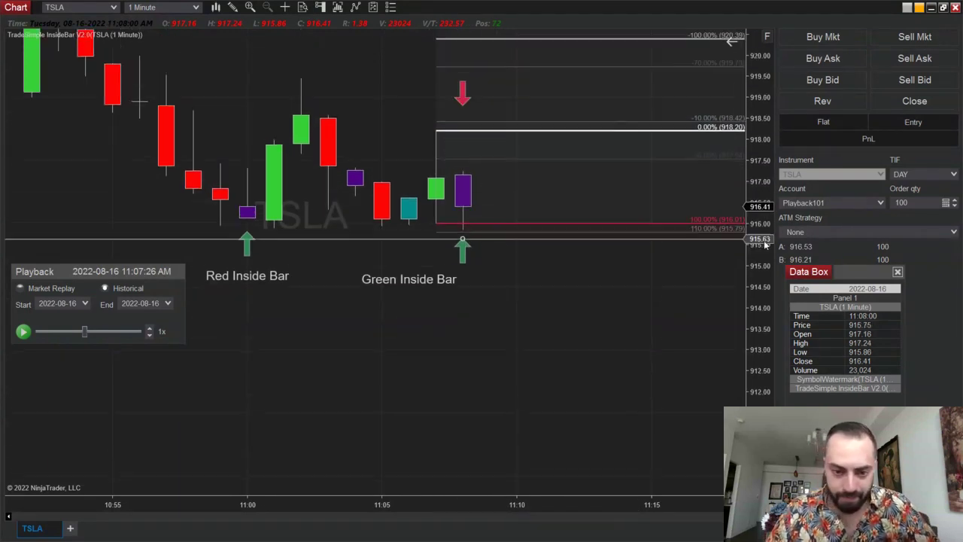
pyautogui.click(23, 332)
pyautogui.click(150, 329)
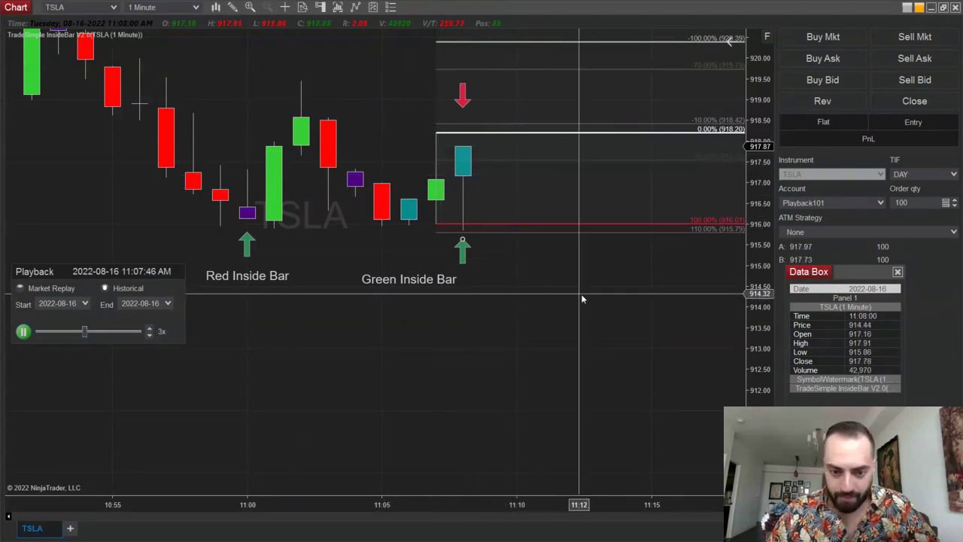
pyautogui.scroll(-1, 560, 351)
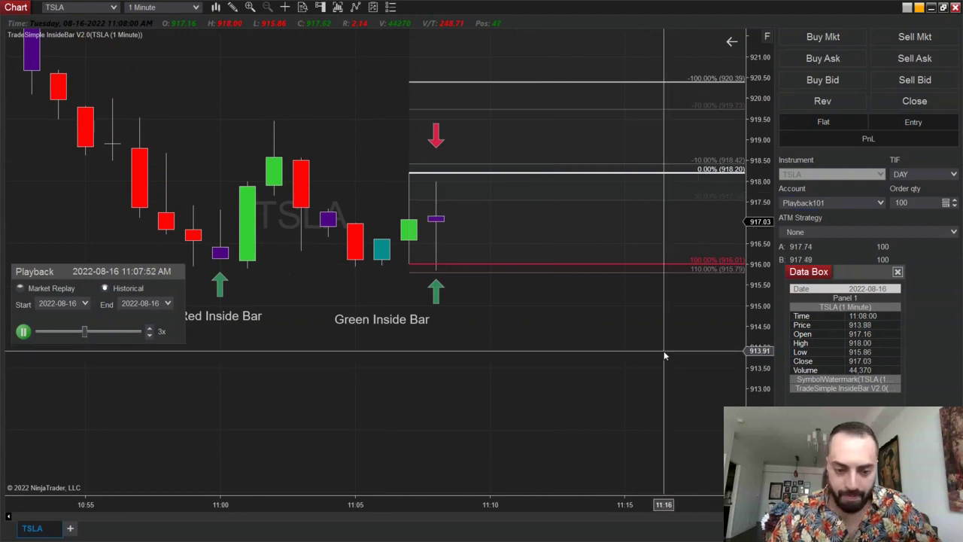
pyautogui.scroll(1, 457, 154)
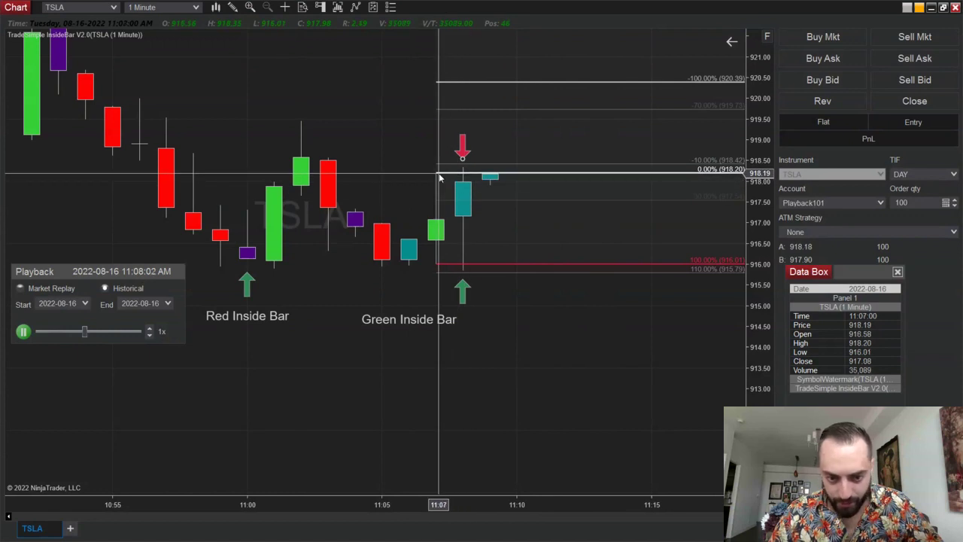
pyautogui.click(23, 331)
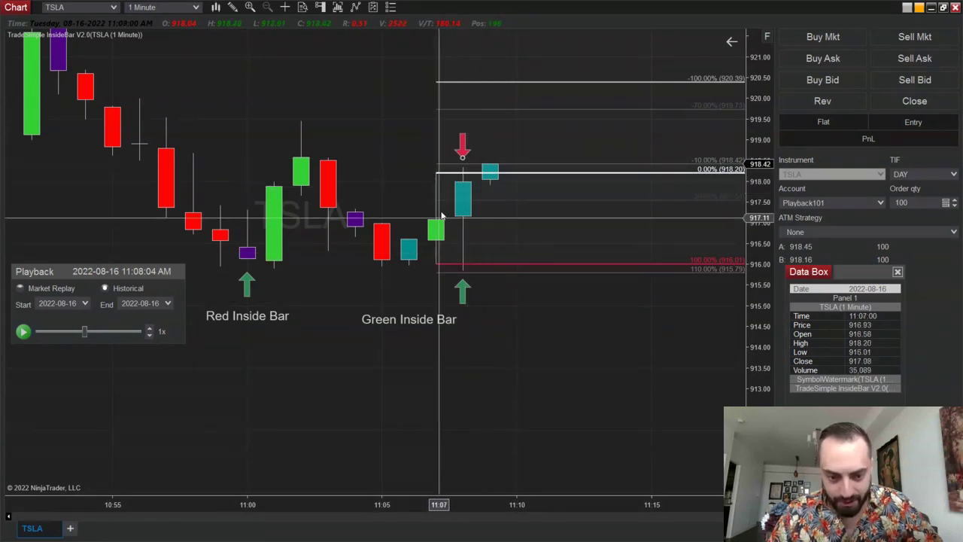
pyautogui.click(461, 178)
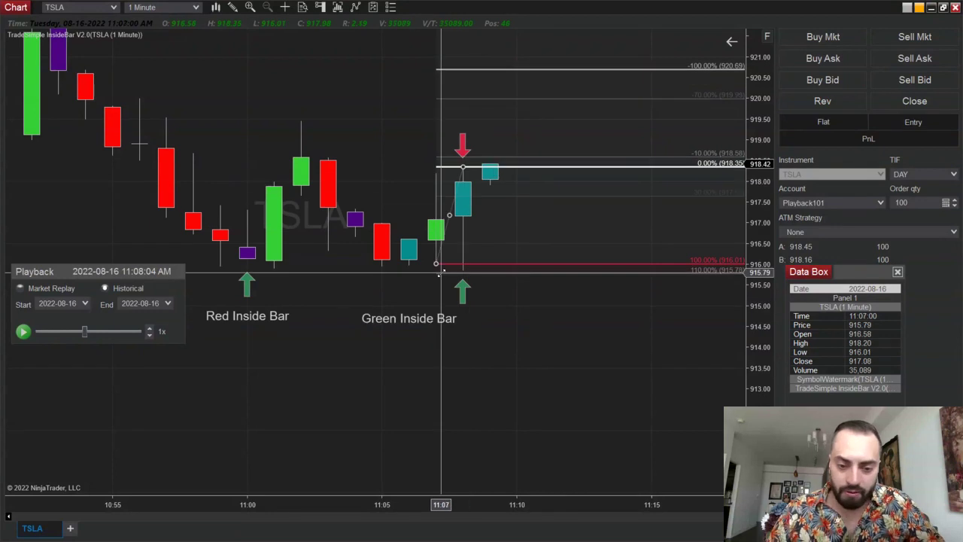
# - Anchor the Fibonacci 100% level at the 915.86 low and move both arrows onto the 11:09 bar
pyautogui.click(463, 271)
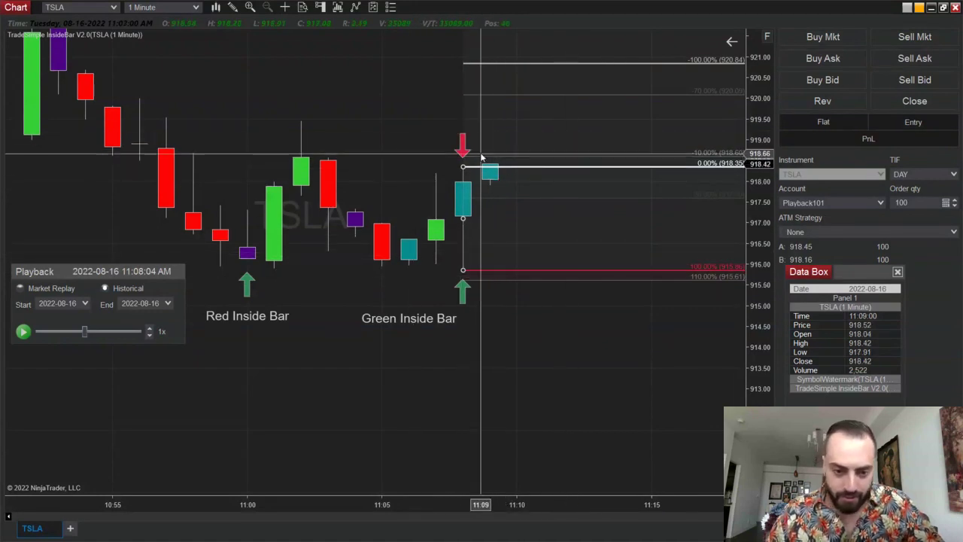
pyautogui.moveTo(463, 144)
pyautogui.mouseDown()
pyautogui.moveTo(463, 130)
pyautogui.moveTo(492, 149)
pyautogui.mouseUp()
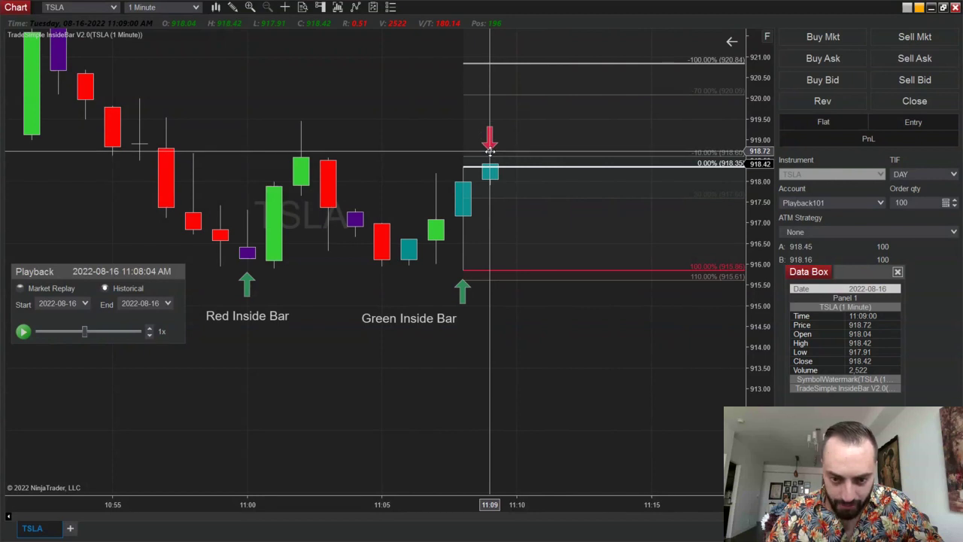
pyautogui.moveTo(462, 287); pyautogui.dragTo(489, 288)
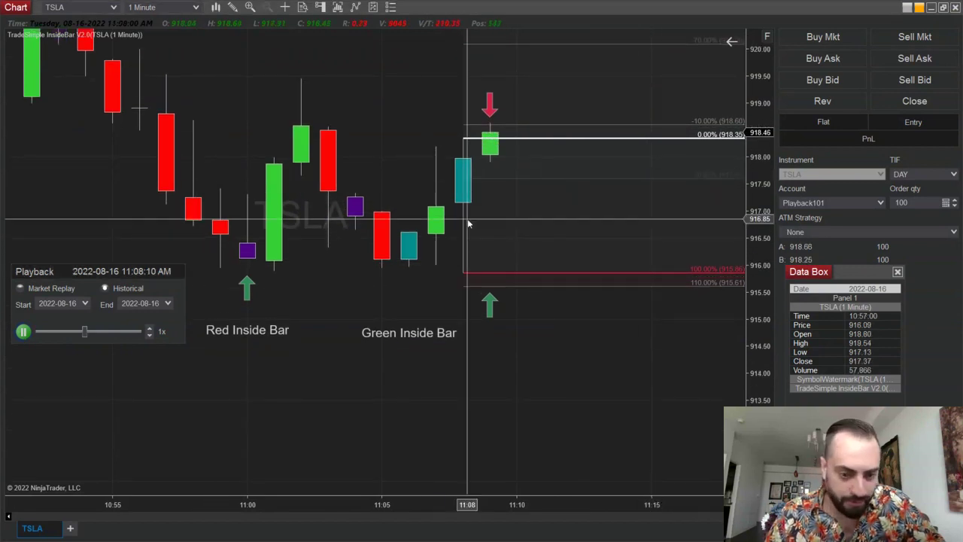
# - Pause the replay at 11:08:12, then dismiss the chart's context menu without choosing anything
pyautogui.click(24, 331)
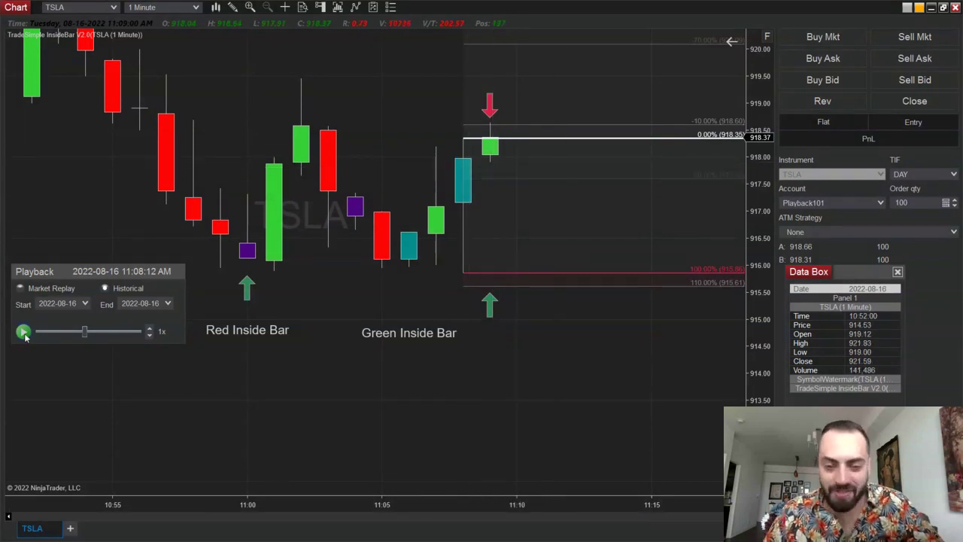
pyautogui.rightClick(600, 232)
pyautogui.click(527, 219)
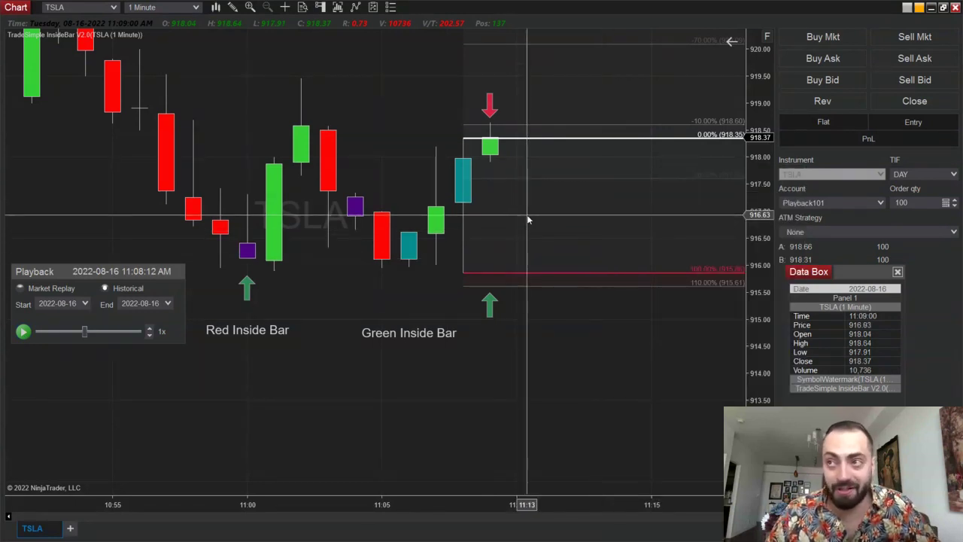